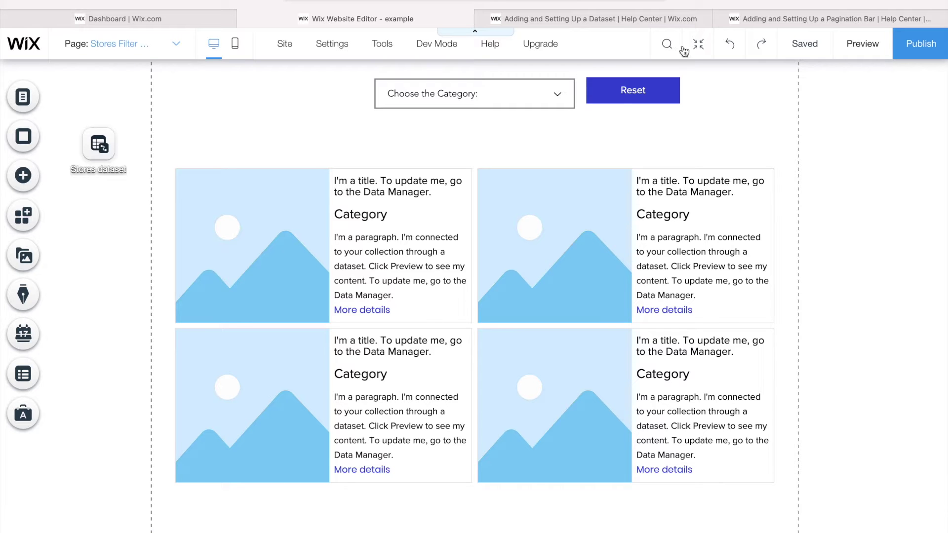
# - Read the help articles on adding a dataset and on pagination bars, then return to the editor
pyautogui.click(635, 20)
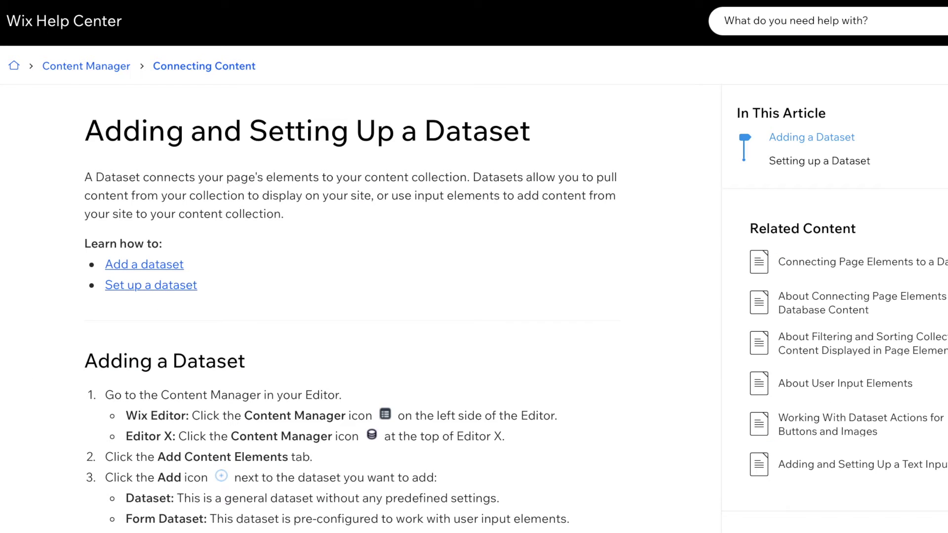
pyautogui.hotkey('ctrl', 'Tab')
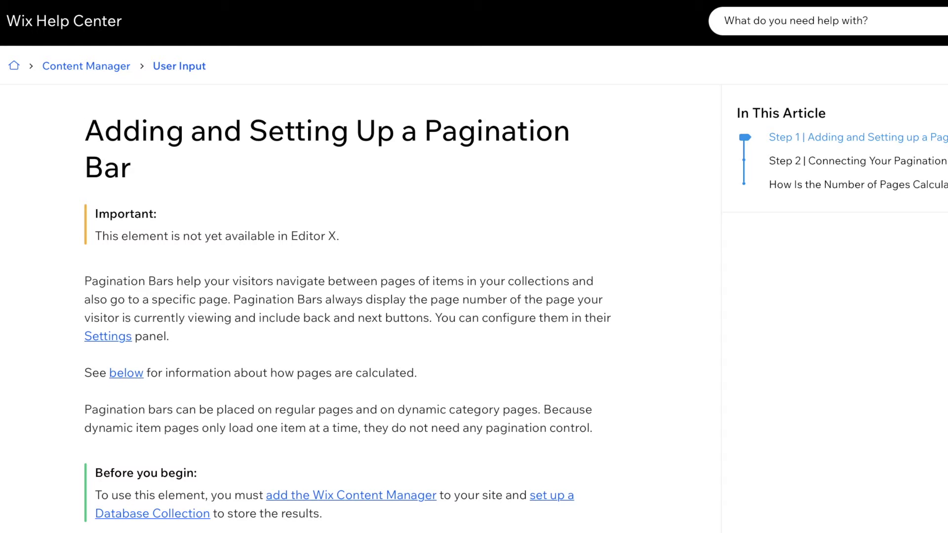
pyautogui.click(392, 22)
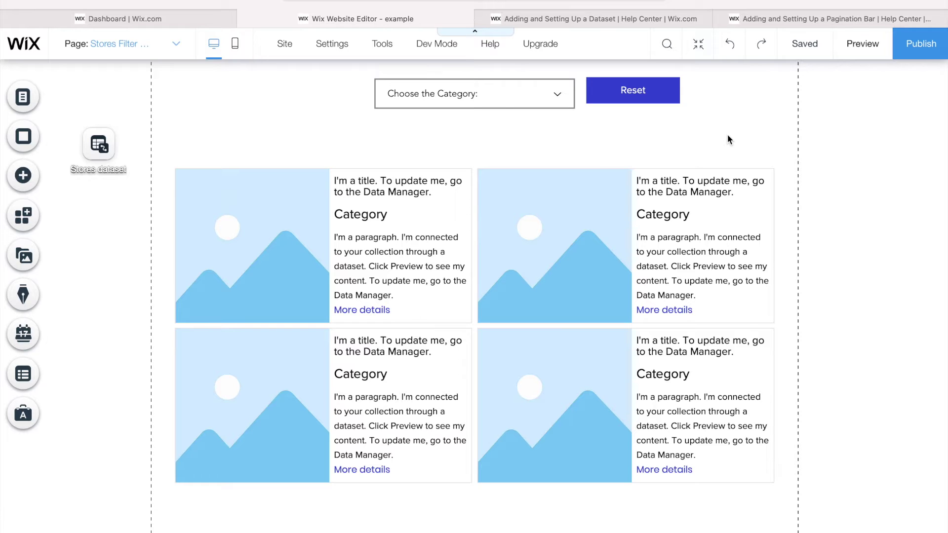
# - Check the number of items the Stores dataset displays in its settings
pyautogui.click(102, 148)
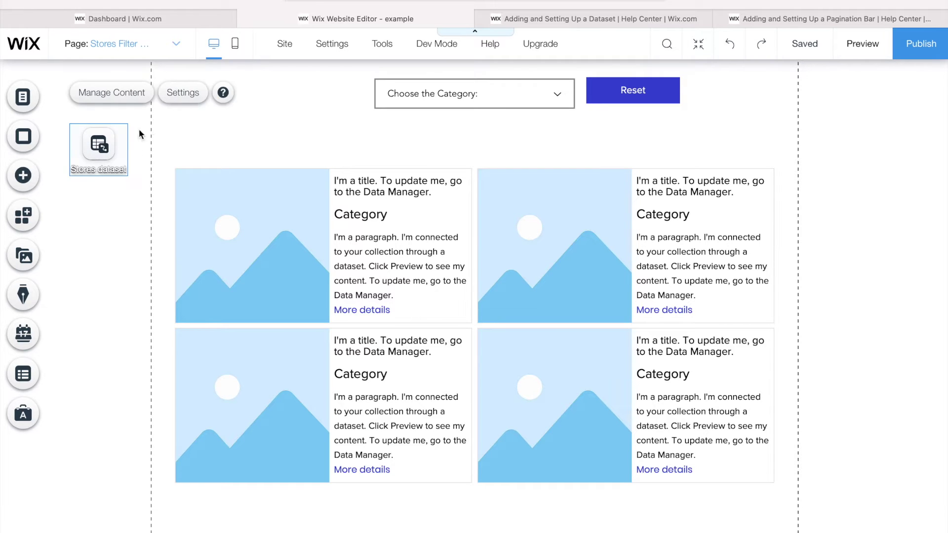
pyautogui.click(186, 101)
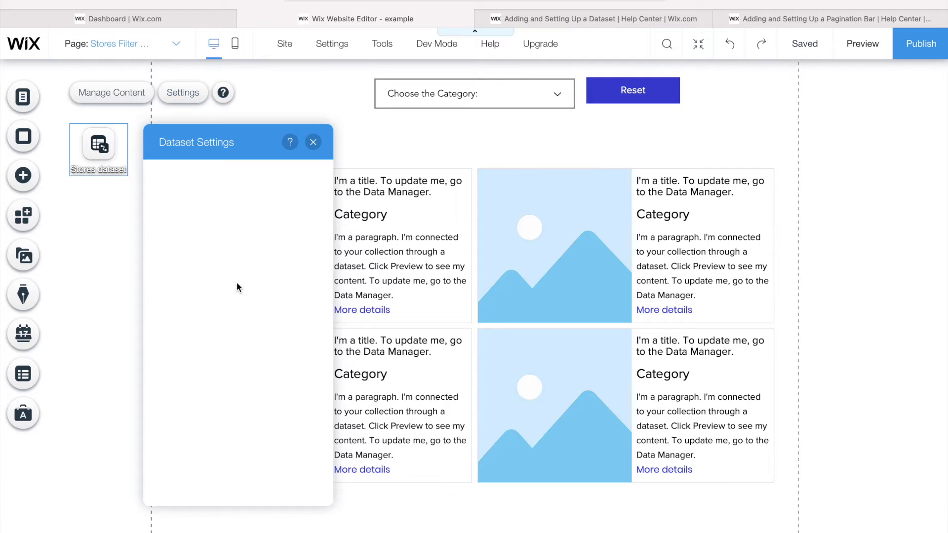
pyautogui.click(199, 363)
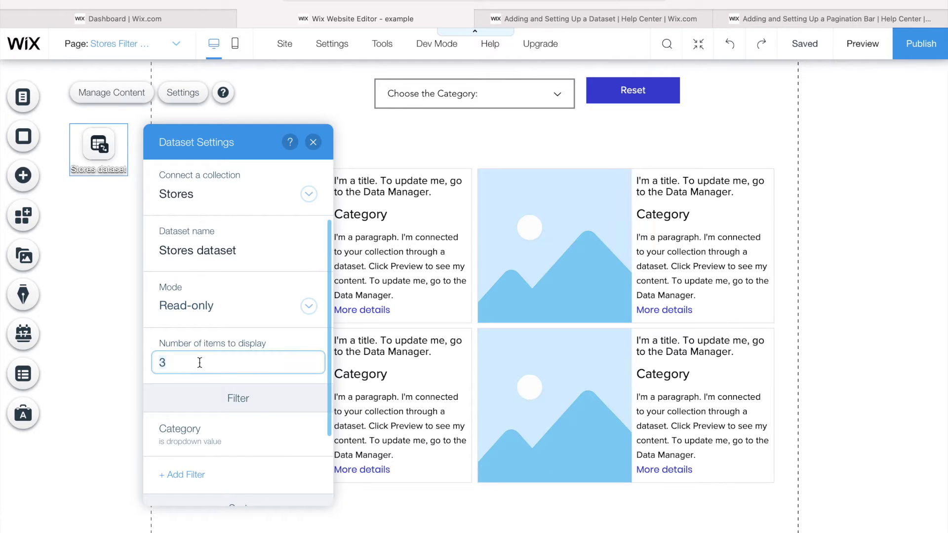
pyautogui.click(314, 144)
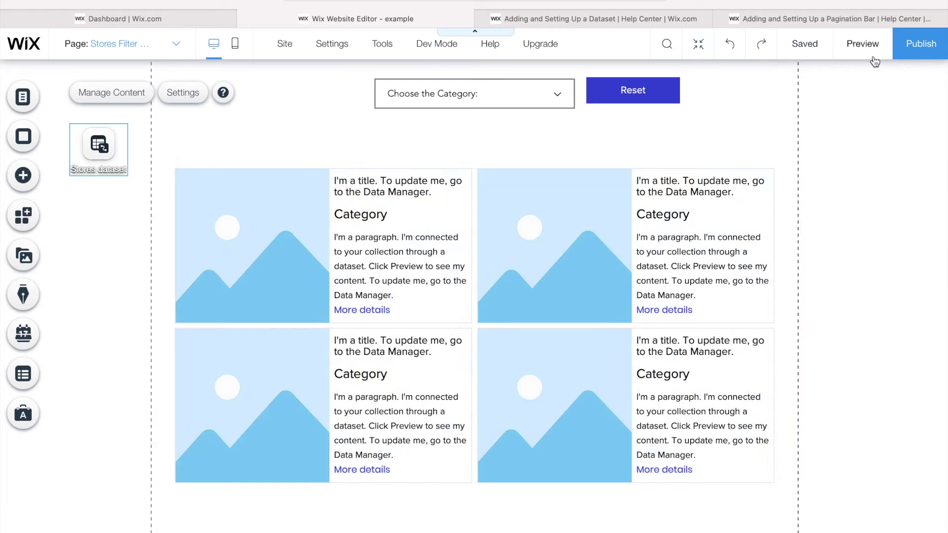
# - Preview the page and scroll through the three skateboard items
pyautogui.click(862, 51)
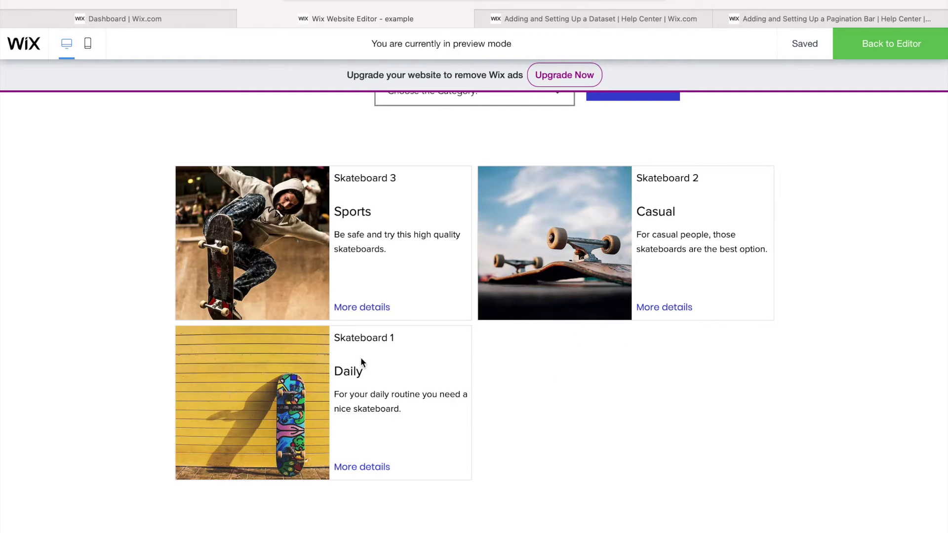
pyautogui.scroll(-1, 493, 404)
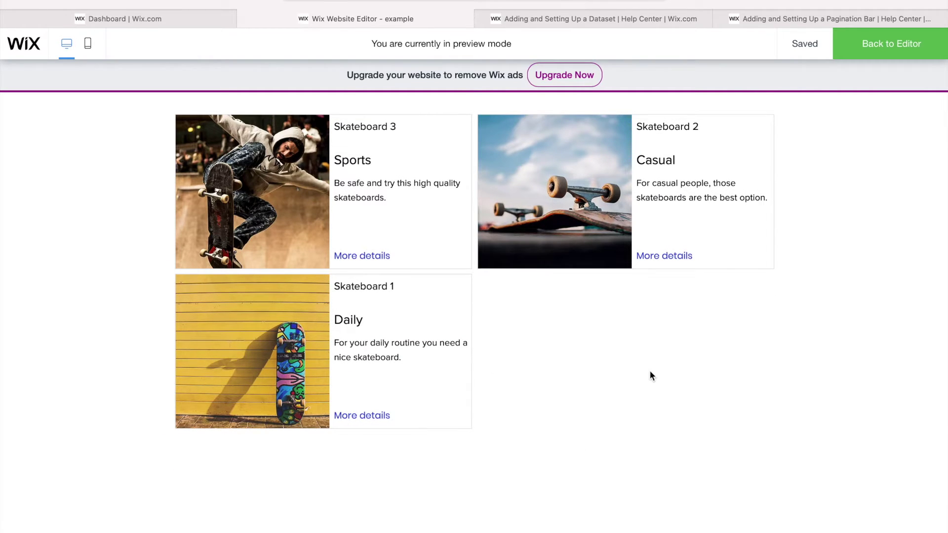
pyautogui.scroll(1, 650, 374)
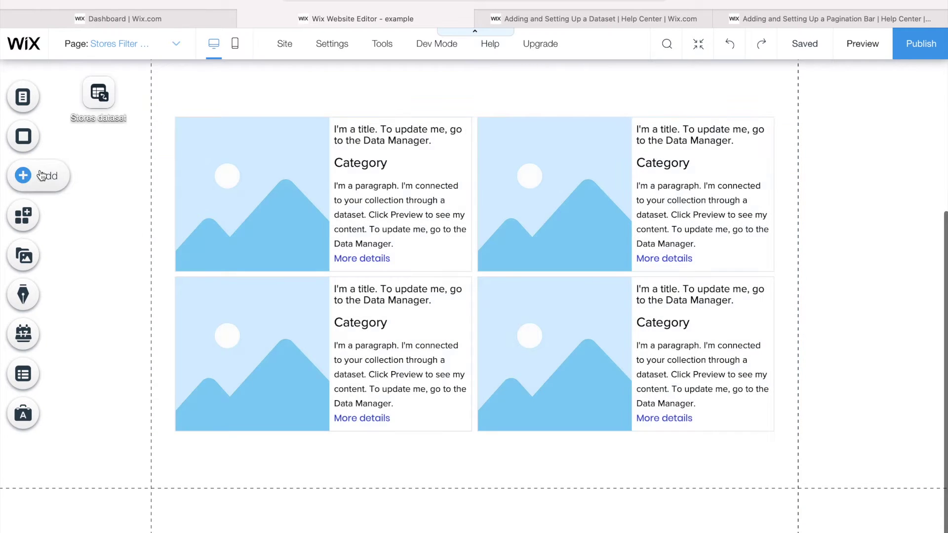
# - Search elements for 'button', then drag a blue themed button below the repeater
pyautogui.click(24, 176)
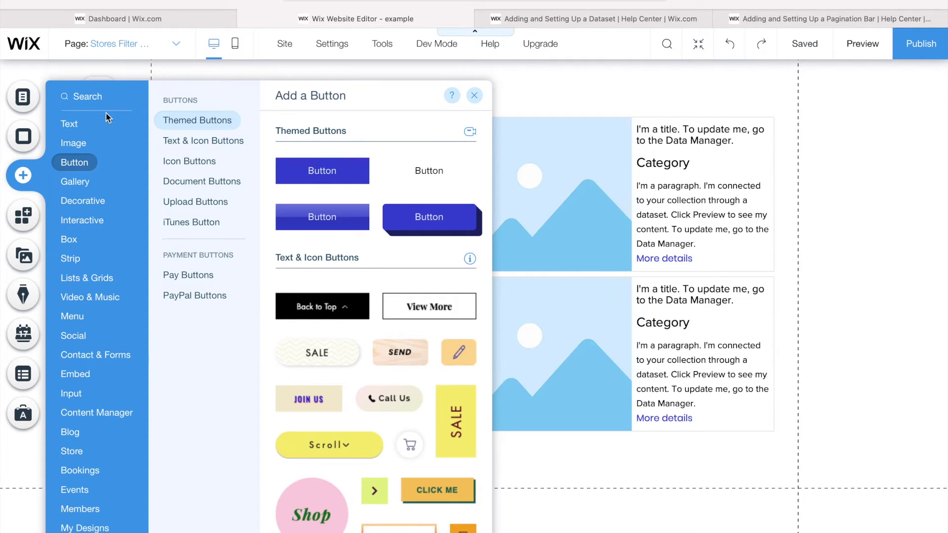
pyautogui.click(97, 97)
pyautogui.write('button')
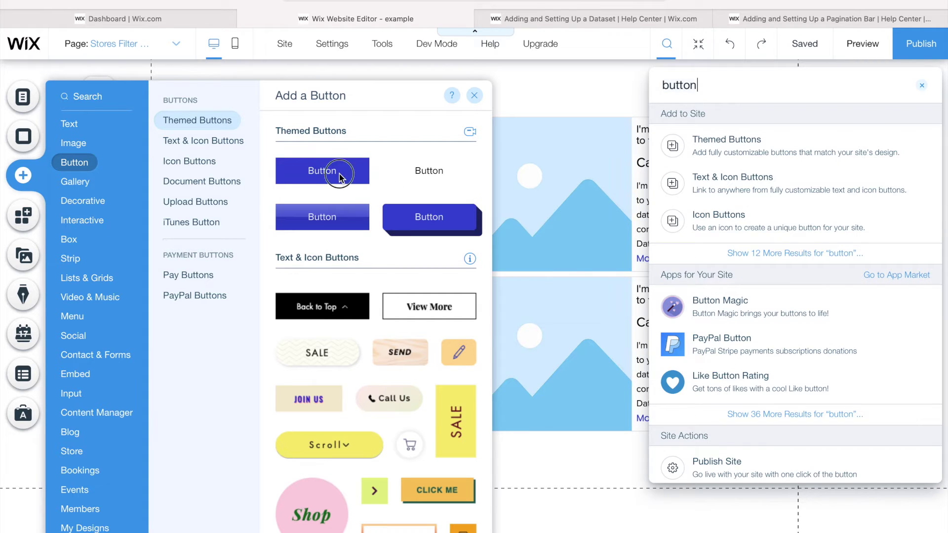
pyautogui.click(444, 253)
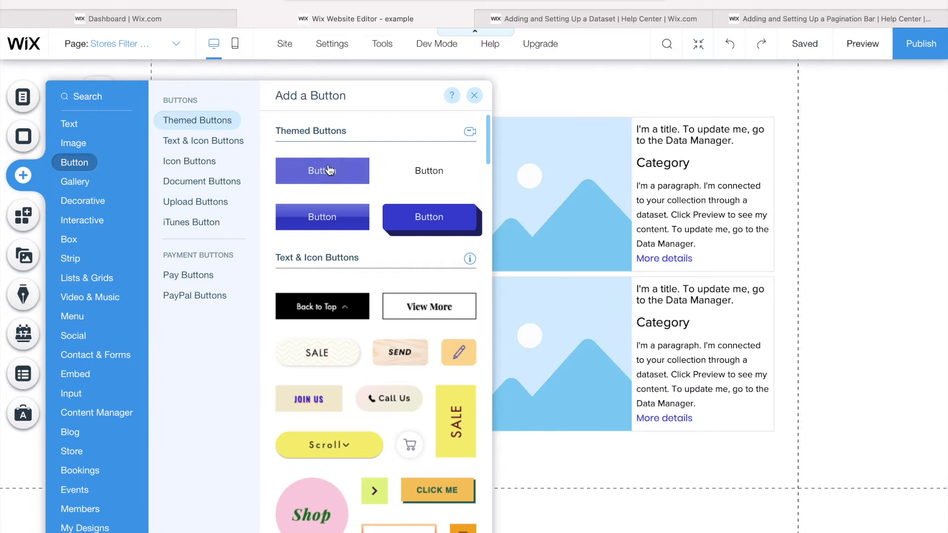
pyautogui.moveTo(322, 171); pyautogui.dragTo(326, 460)
# - Change the new button's label from 'Button' to 'Load more...'
pyautogui.doubleClick(326, 460)
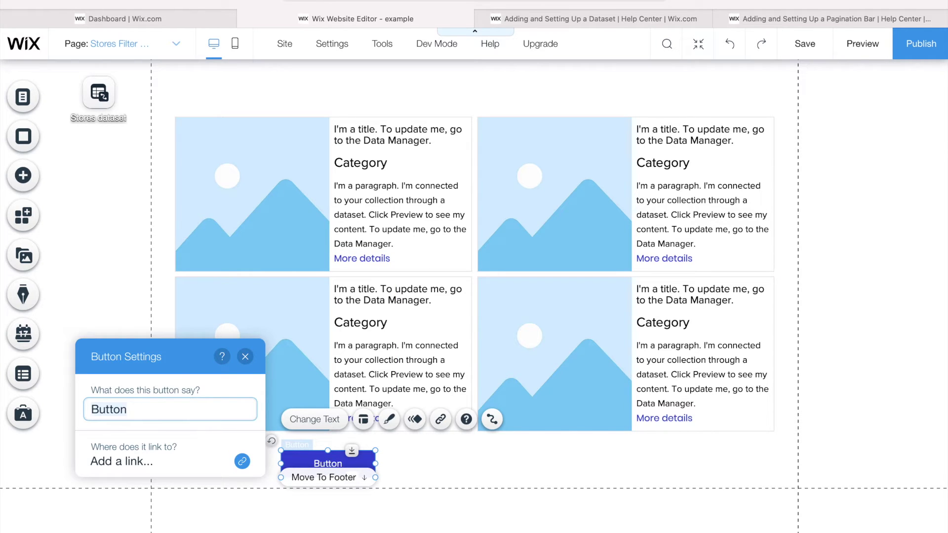
pyautogui.write('Load more')
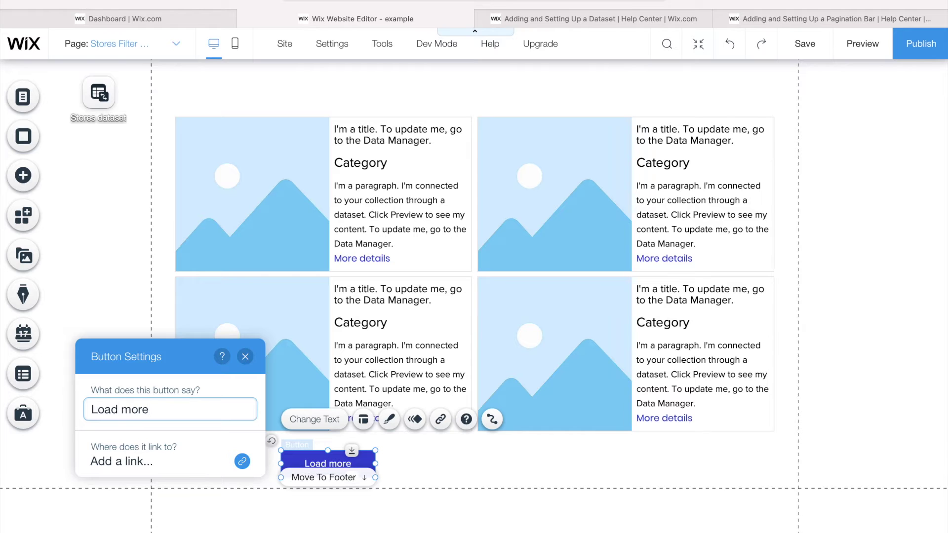
pyautogui.write('...')
pyautogui.click(408, 466)
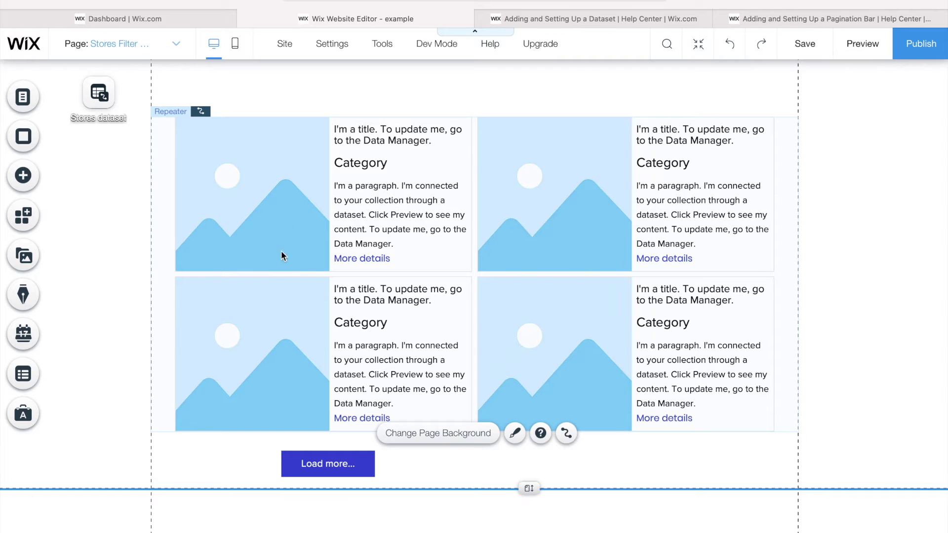
# - Drag the Stores dataset icon slightly lower on the page, then reselect the Load more button
pyautogui.click(362, 231)
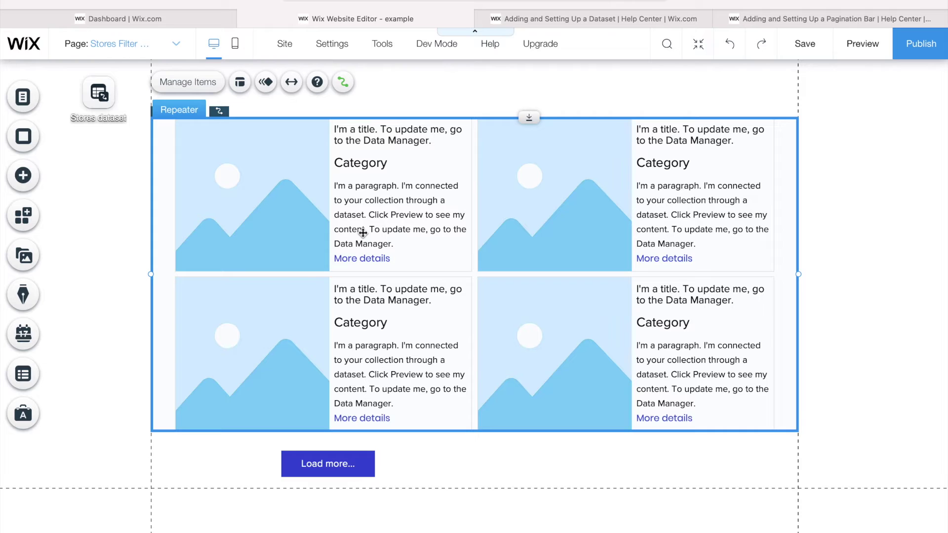
pyautogui.click(325, 188)
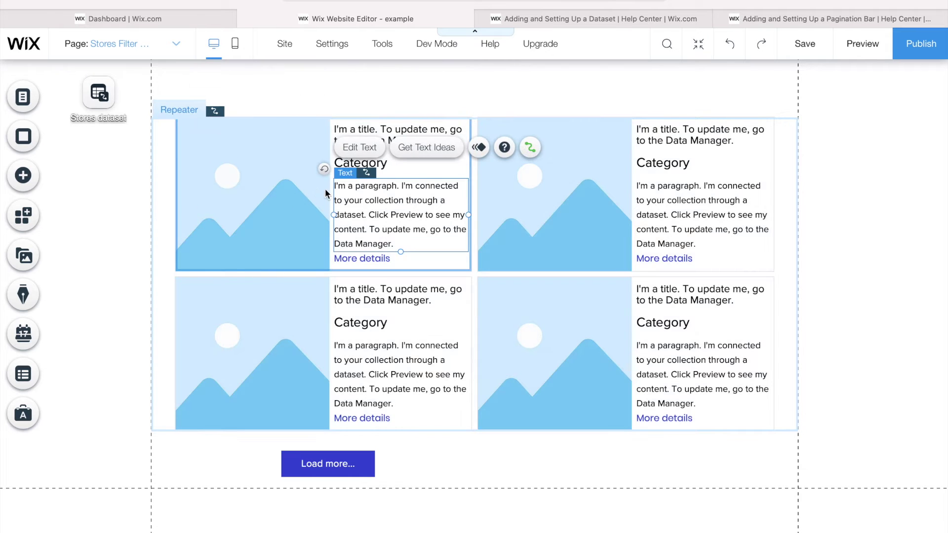
pyautogui.click(283, 185)
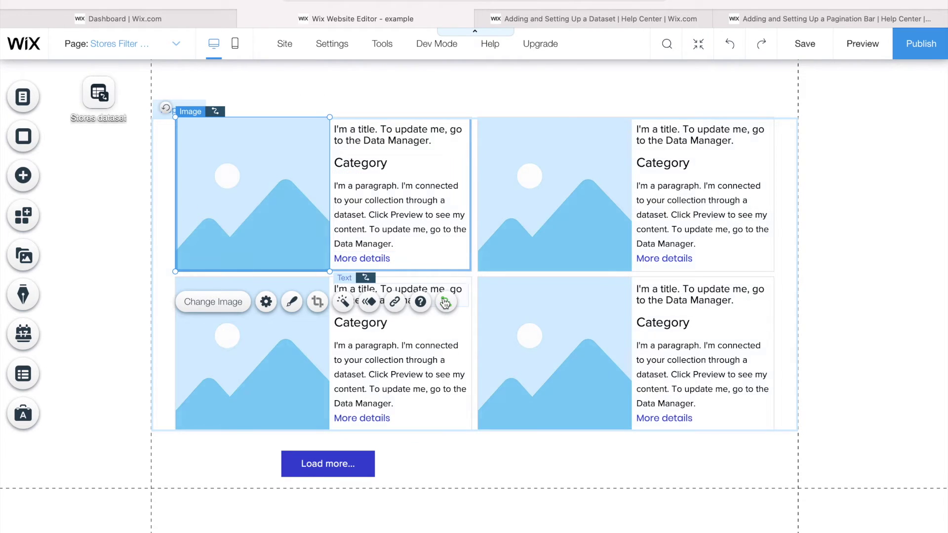
pyautogui.click(117, 124)
pyautogui.moveTo(115, 120); pyautogui.dragTo(113, 141)
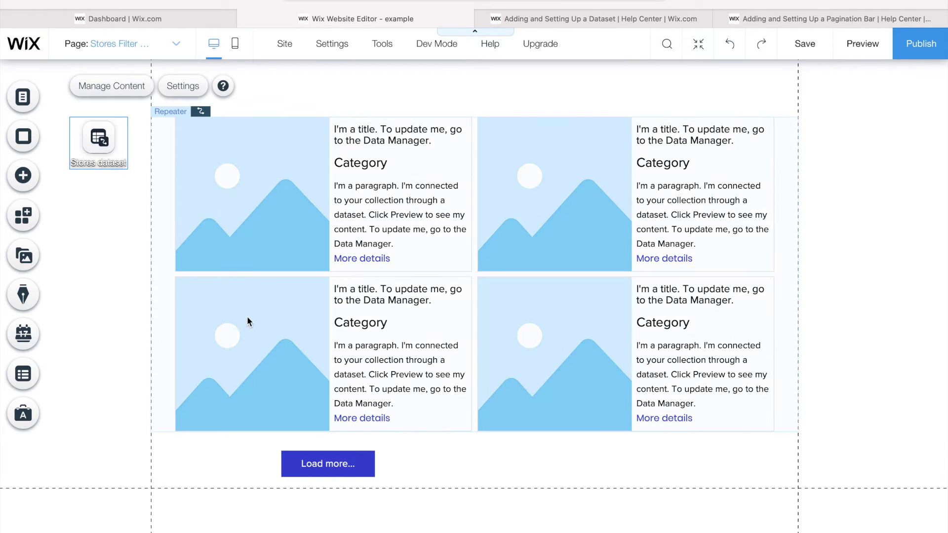
pyautogui.click(343, 473)
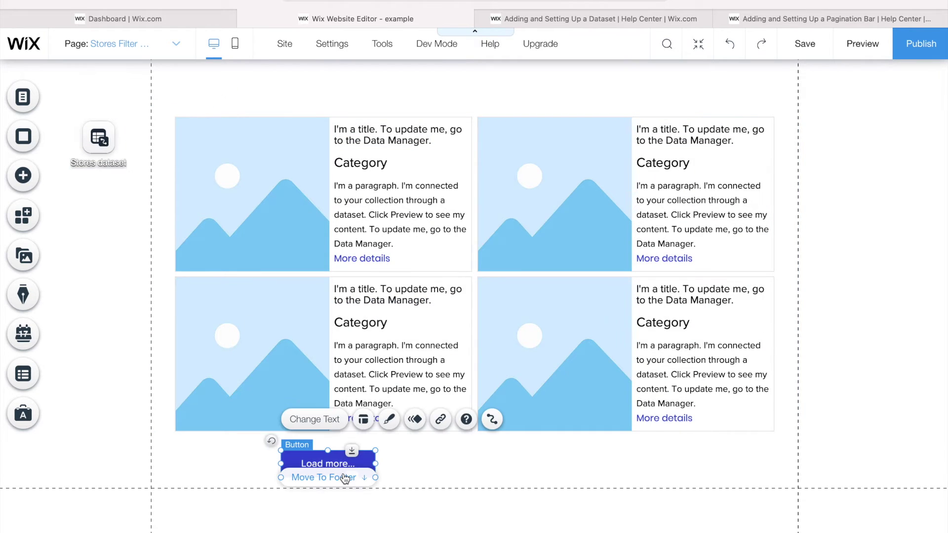
# - Connect the 'Load more...' button to the Stores dataset with click action Load more
pyautogui.click(492, 420)
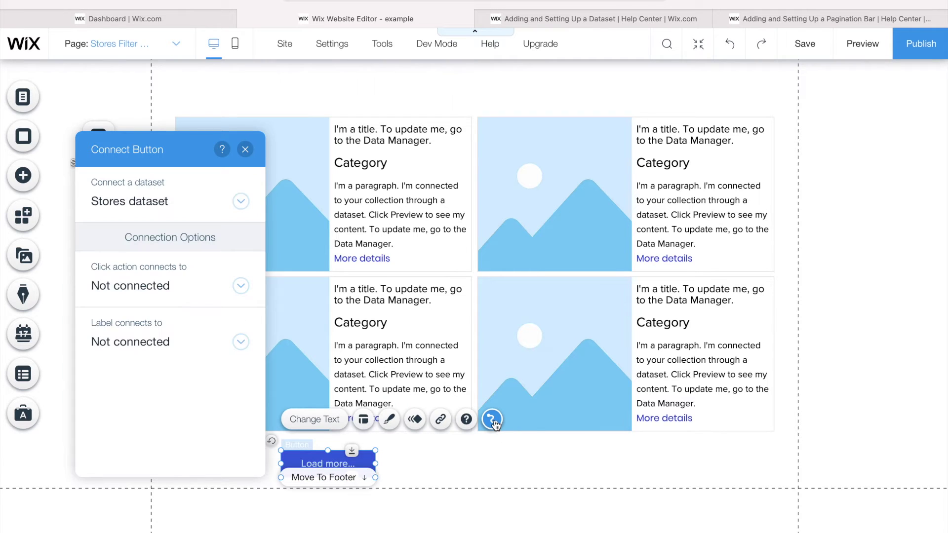
pyautogui.click(222, 212)
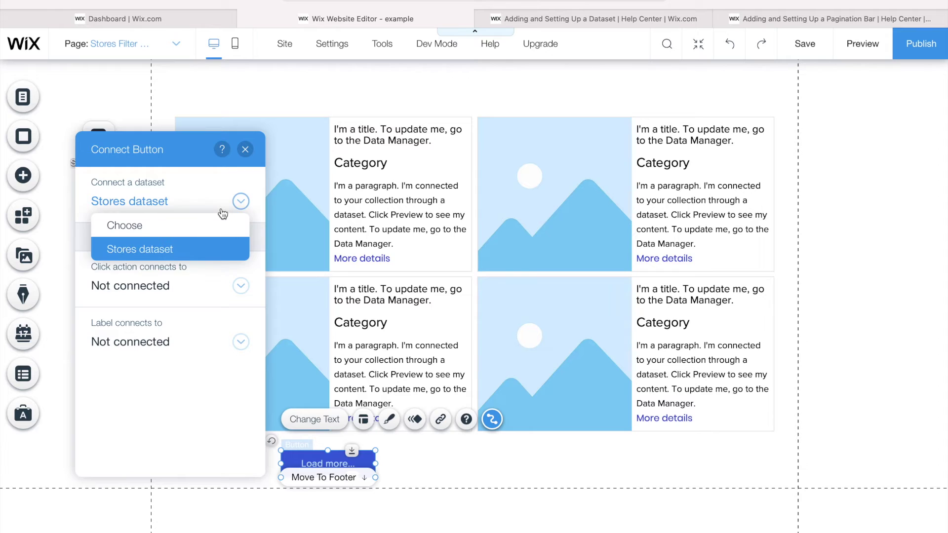
pyautogui.click(222, 213)
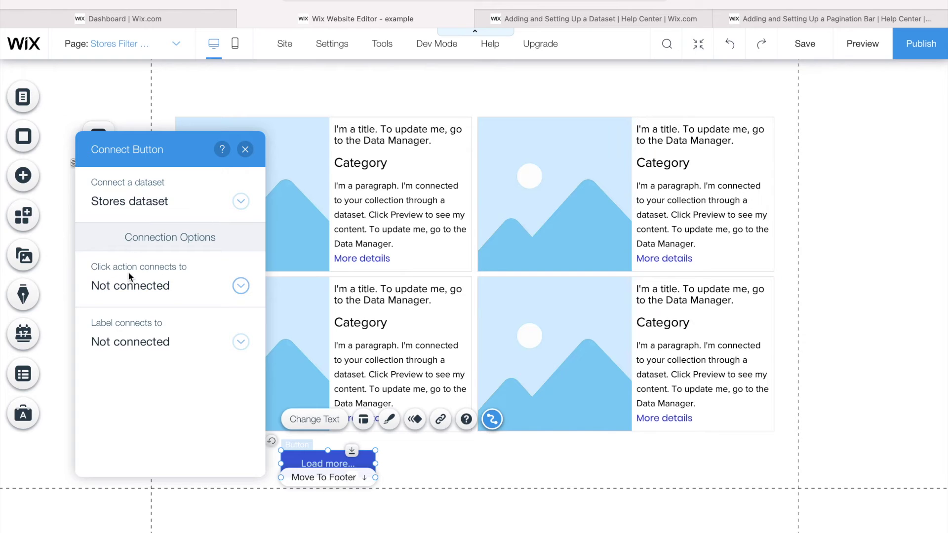
pyautogui.click(192, 291)
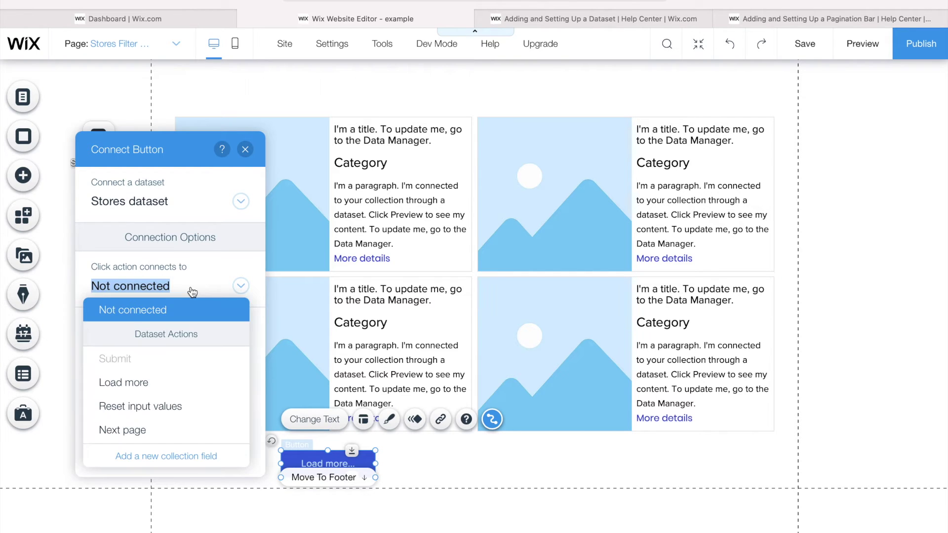
pyautogui.click(148, 383)
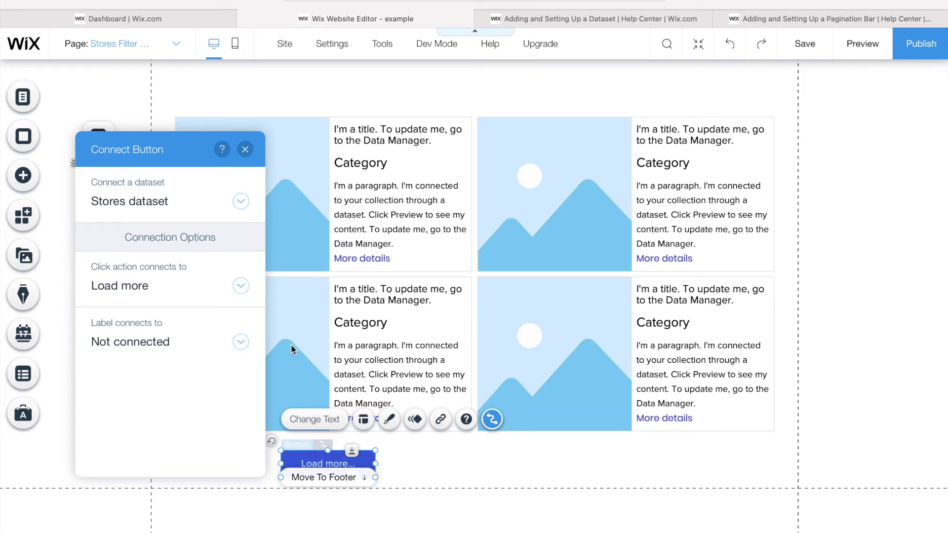
# - Preview and click Load more twice, revealing T-Shirt then Shoes items until it greys out
pyautogui.click(244, 150)
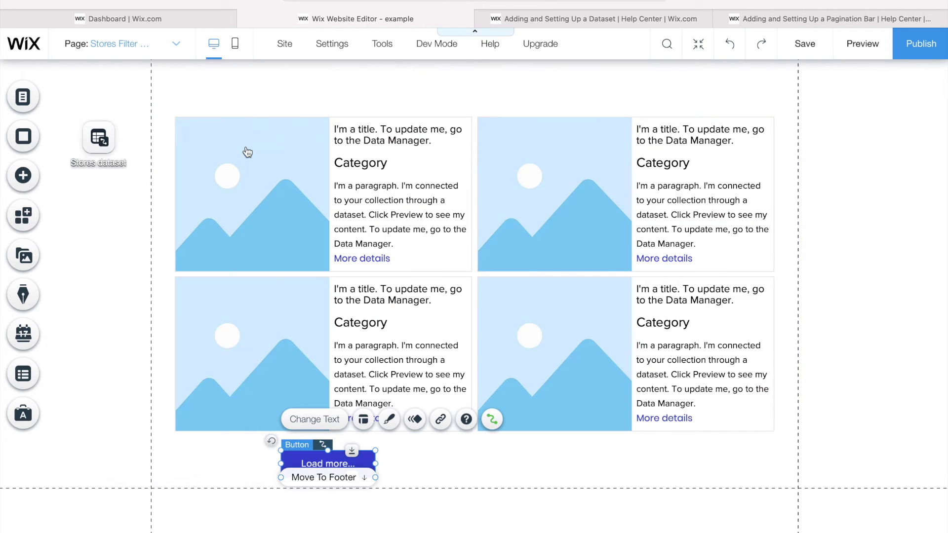
pyautogui.click(862, 44)
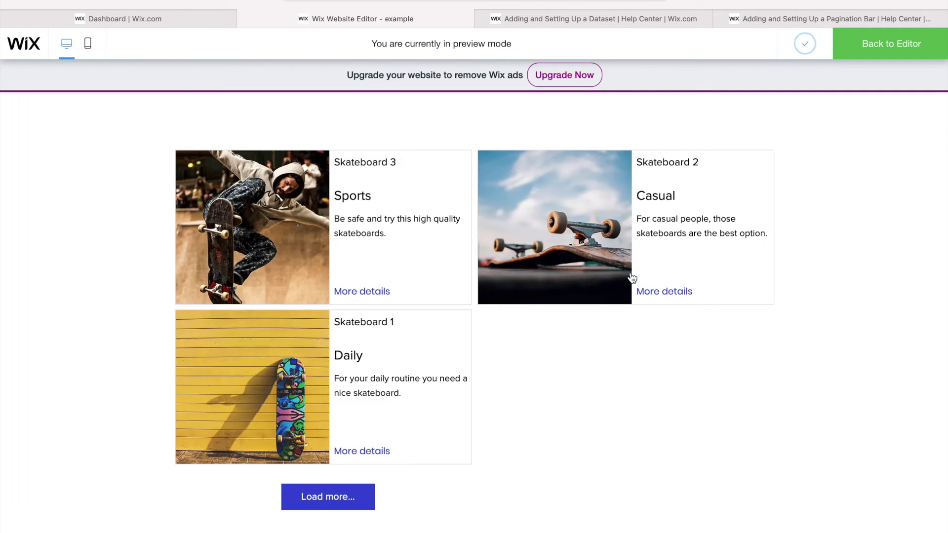
pyautogui.scroll(-1, 630, 275)
pyautogui.click(334, 466)
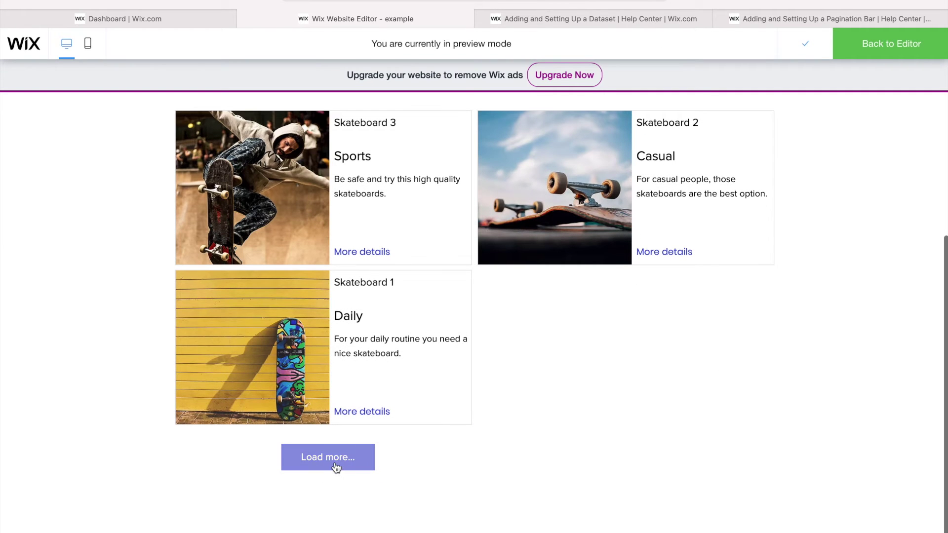
pyautogui.scroll(-2, 536, 461)
pyautogui.scroll(-2, 537, 464)
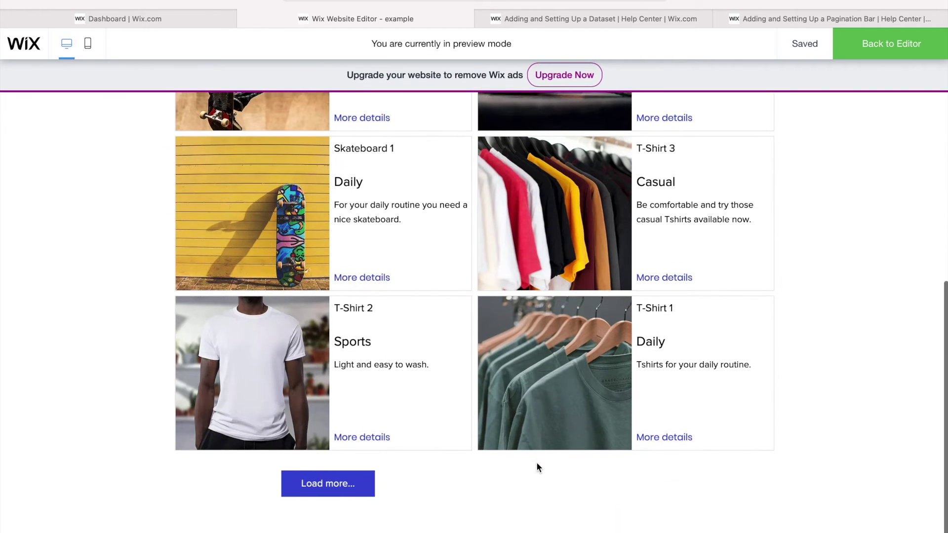
pyautogui.click(338, 476)
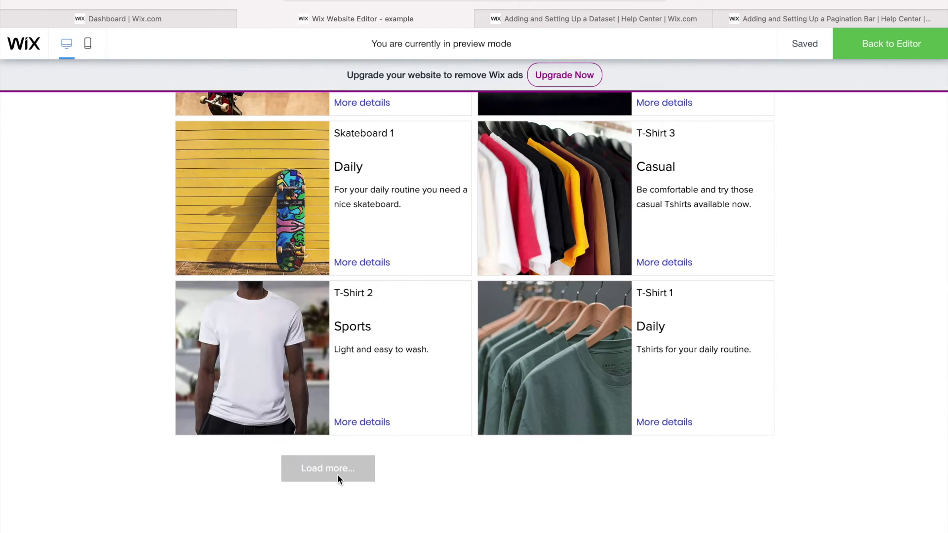
pyautogui.scroll(-5, 337, 473)
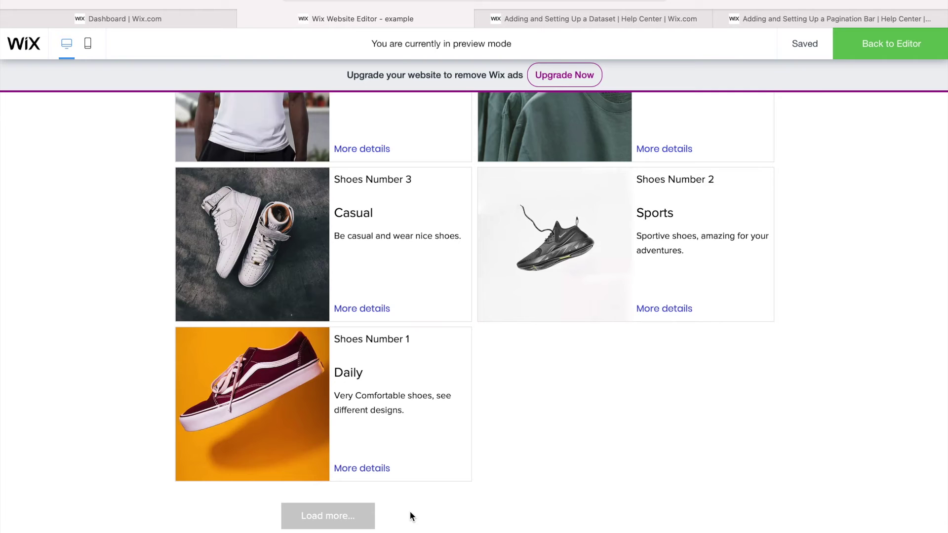
pyautogui.scroll(10, 409, 511)
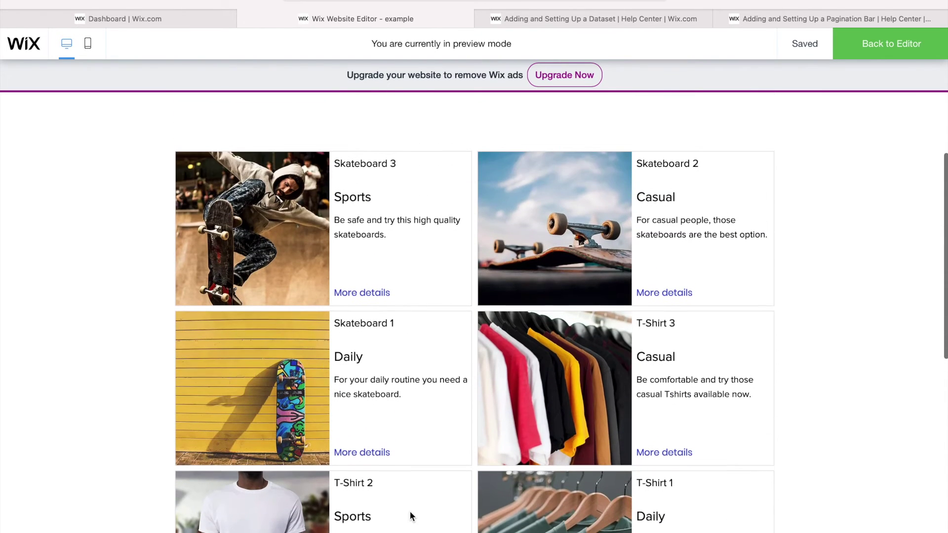
pyautogui.scroll(-10, 409, 514)
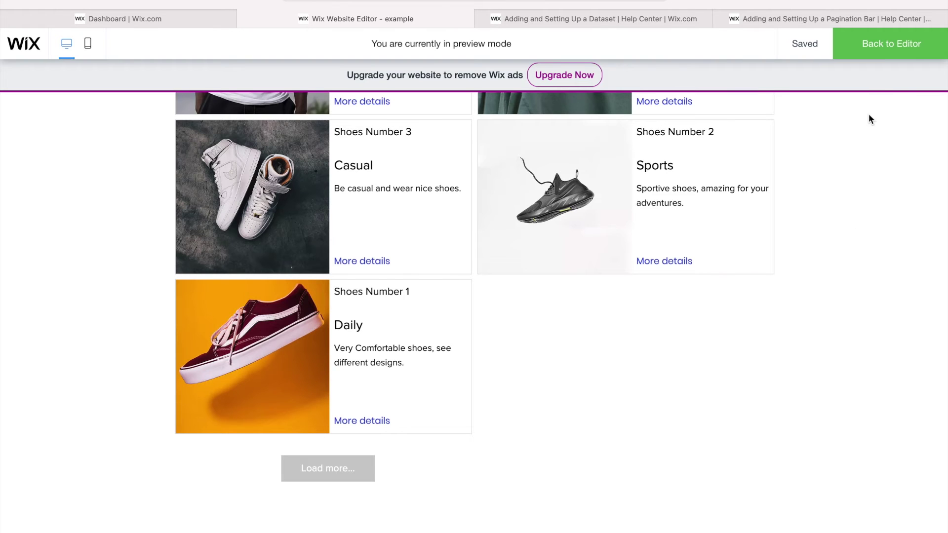
pyautogui.click(889, 49)
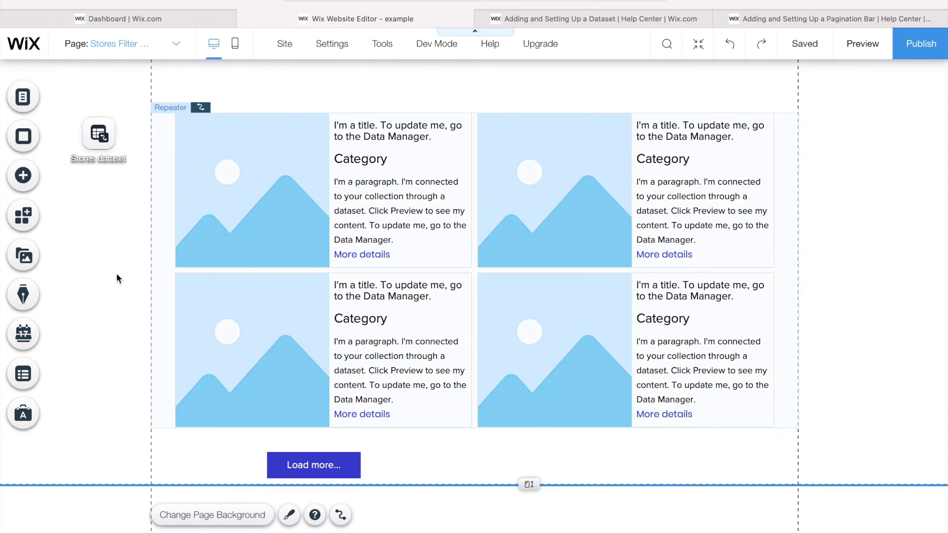
# - Search 'pagination bar' and drop a green numbered pagination bar beside Load more
pyautogui.click(36, 178)
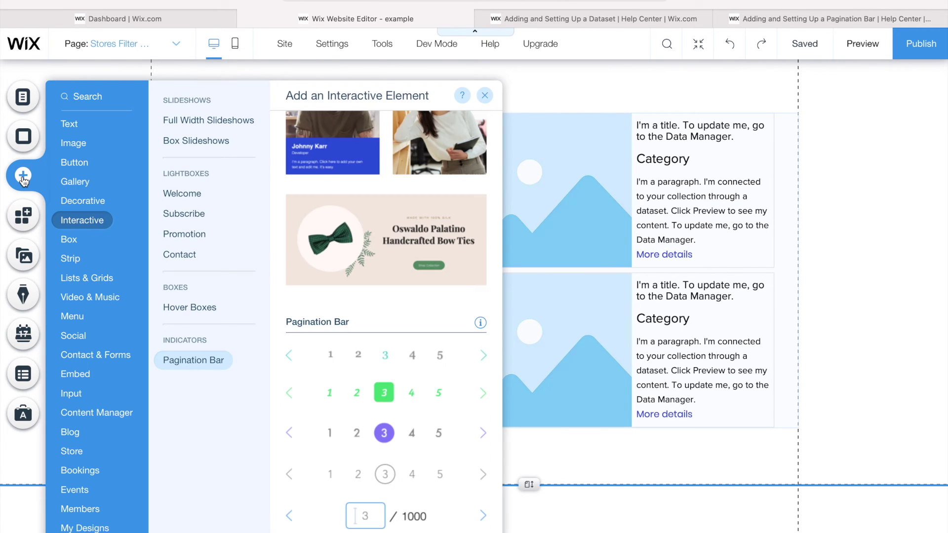
pyautogui.click(94, 97)
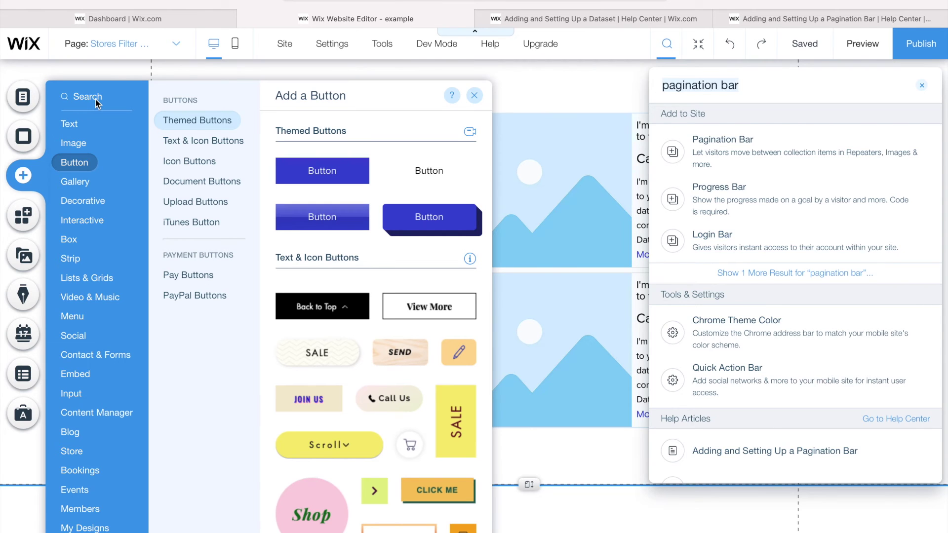
pyautogui.write('pagination')
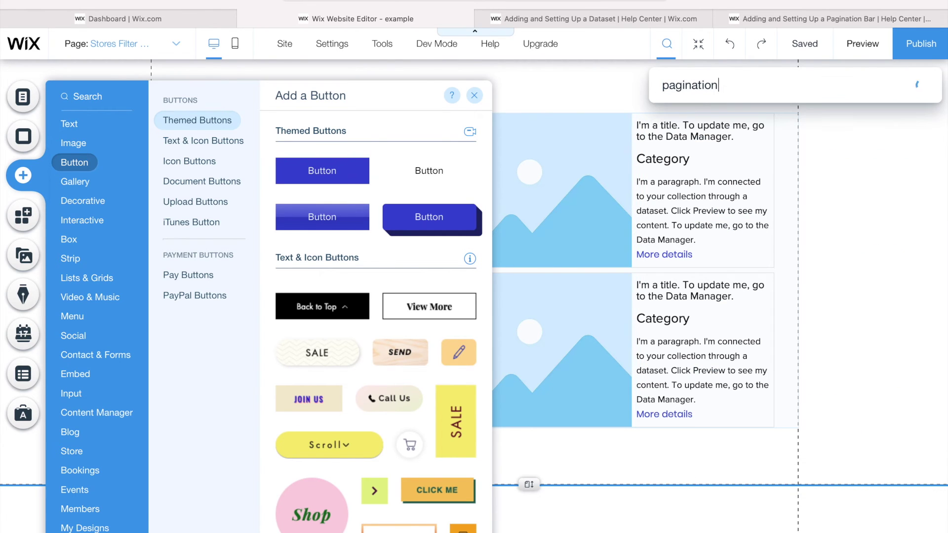
pyautogui.write(' bar')
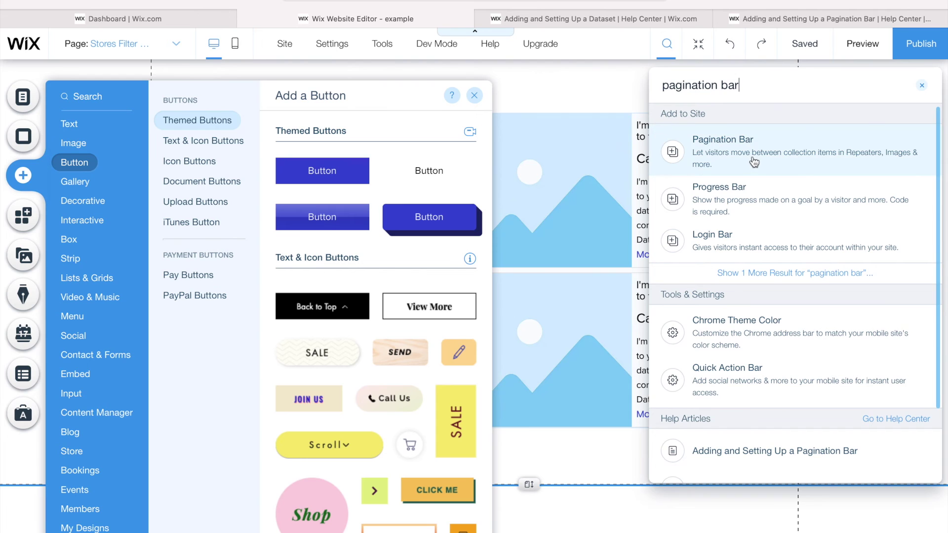
pyautogui.click(755, 162)
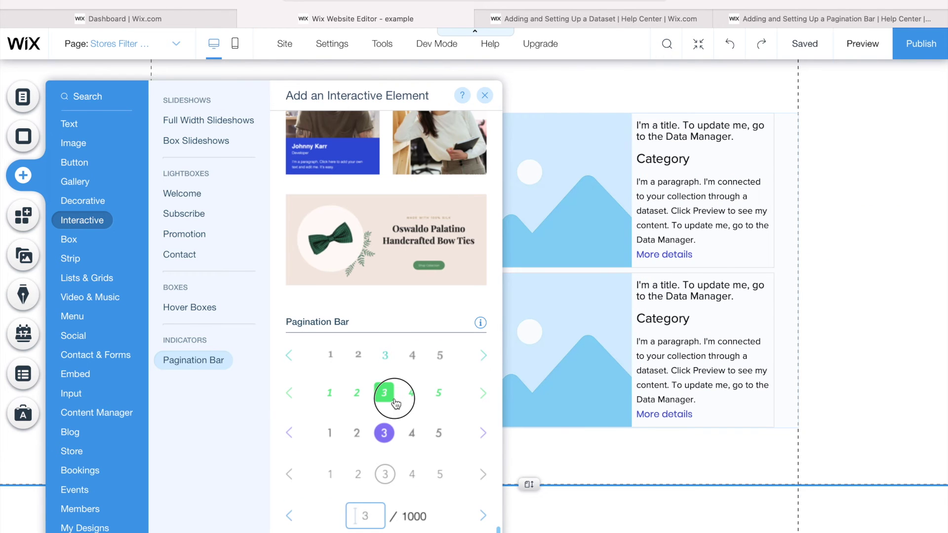
pyautogui.moveTo(395, 404); pyautogui.dragTo(503, 457)
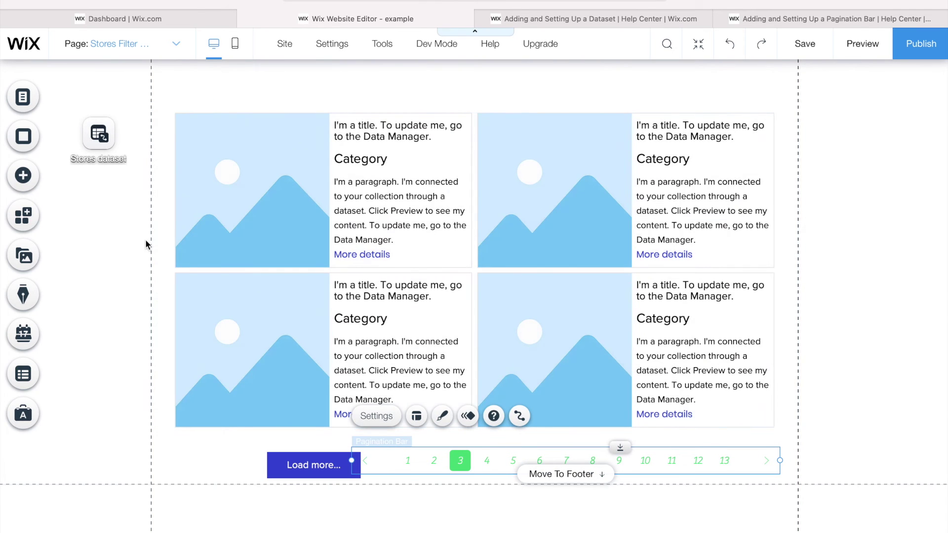
pyautogui.click(32, 185)
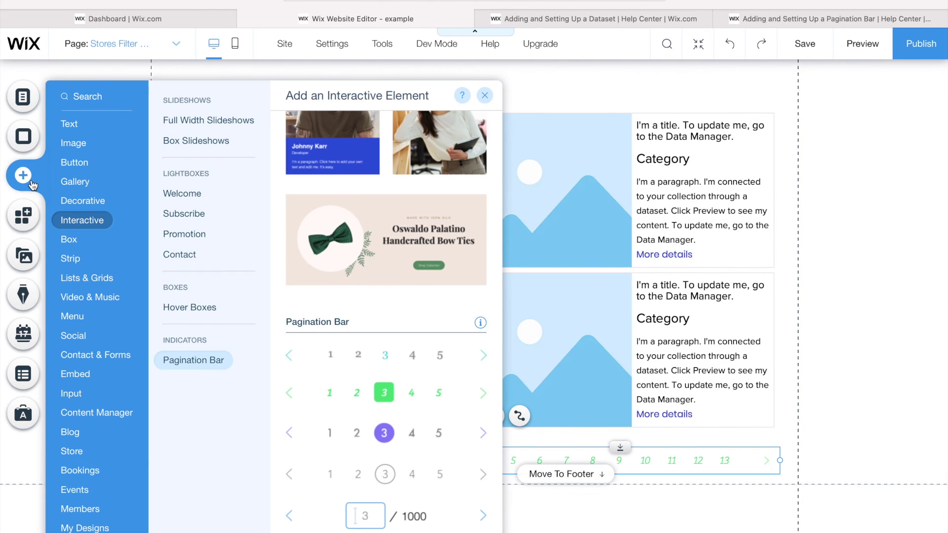
# - Add a second green pagination bar above the repeater and shift Load more and the lower bar left
pyautogui.moveTo(404, 393); pyautogui.dragTo(404, 89)
pyautogui.moveTo(290, 457); pyautogui.dragTo(244, 457)
pyautogui.moveTo(518, 456); pyautogui.dragTo(438, 451)
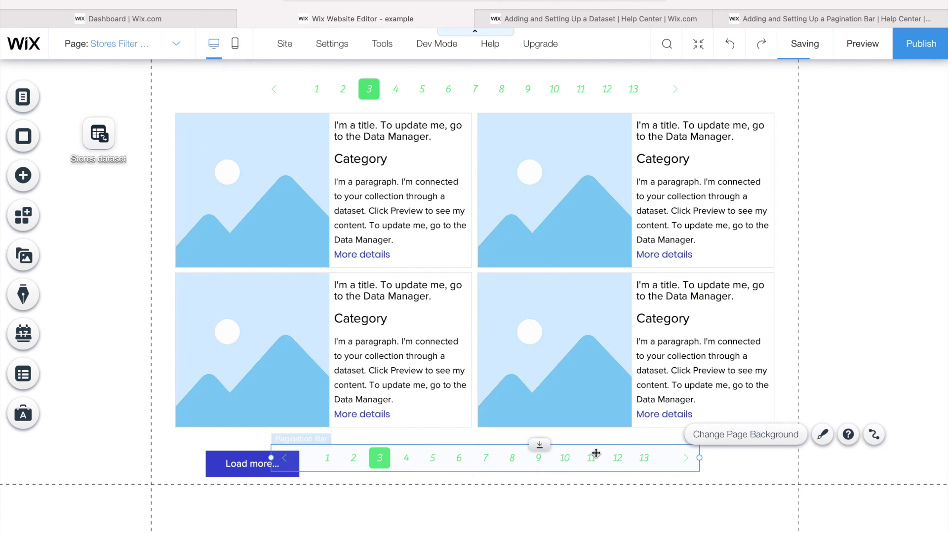
# - Connect the lower pagination bar to the Stores dataset
pyautogui.click(438, 414)
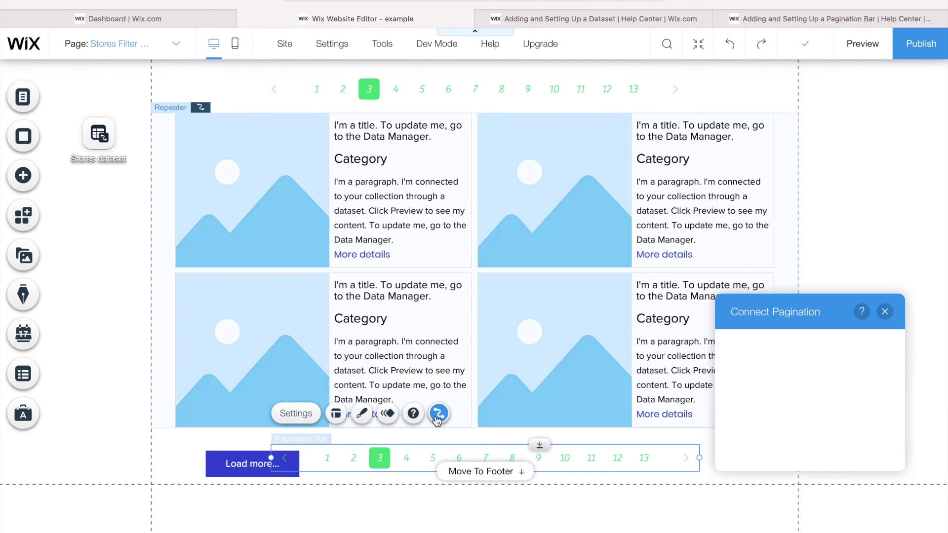
pyautogui.click(795, 367)
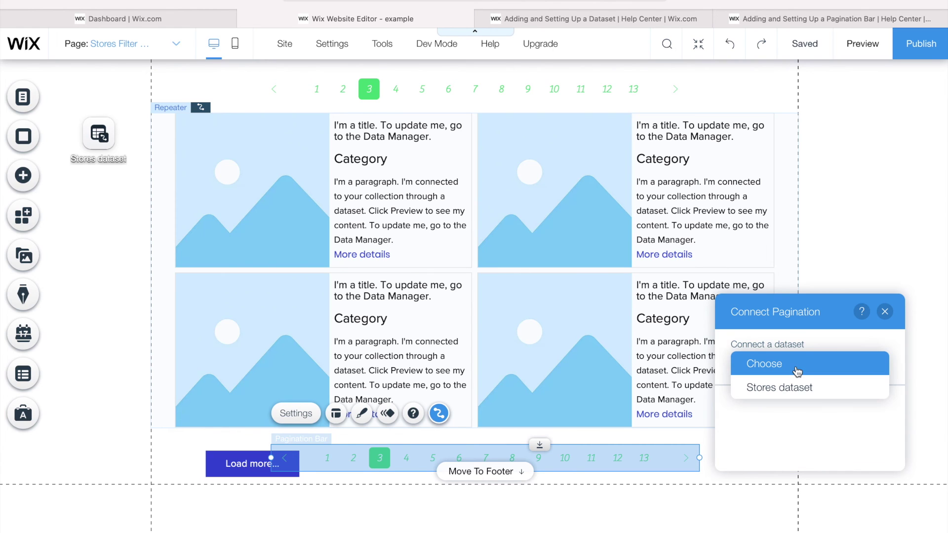
pyautogui.click(796, 388)
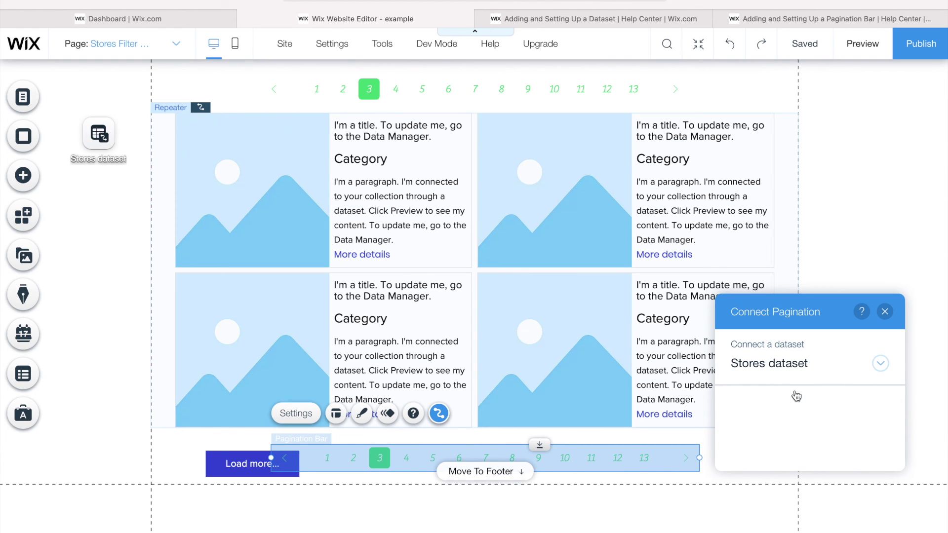
# - Connect the top pagination bar to Stores and preview both bars showing pages 1–3
pyautogui.click(525, 94)
pyautogui.click(429, 134)
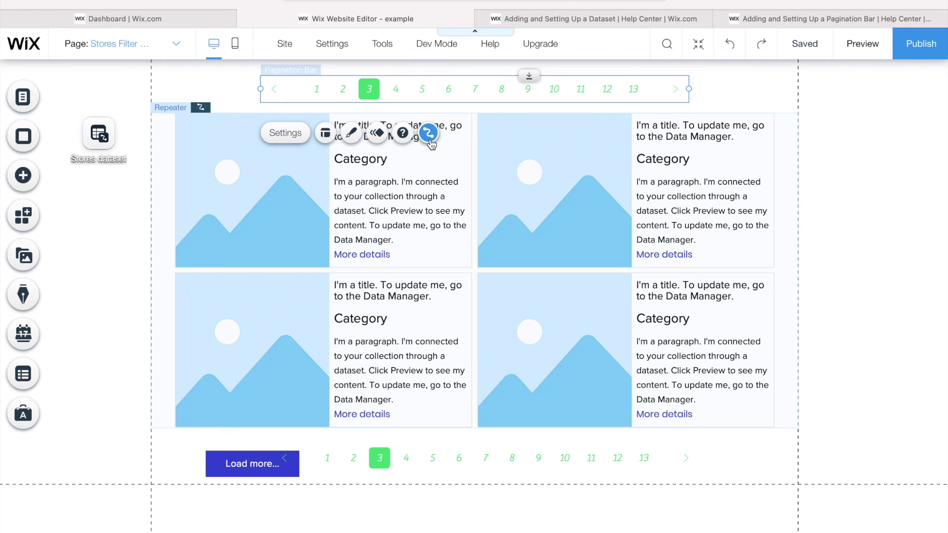
pyautogui.click(780, 180)
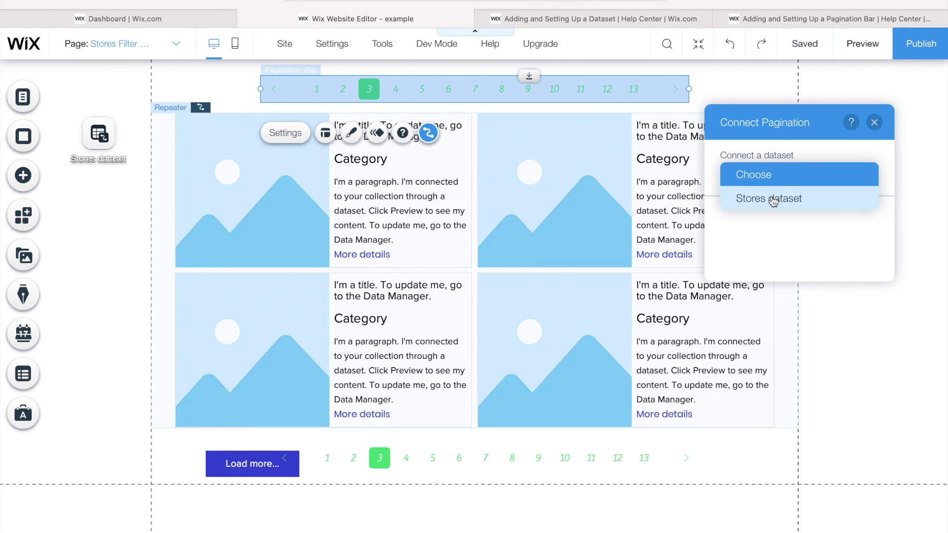
pyautogui.click(772, 200)
pyautogui.click(868, 43)
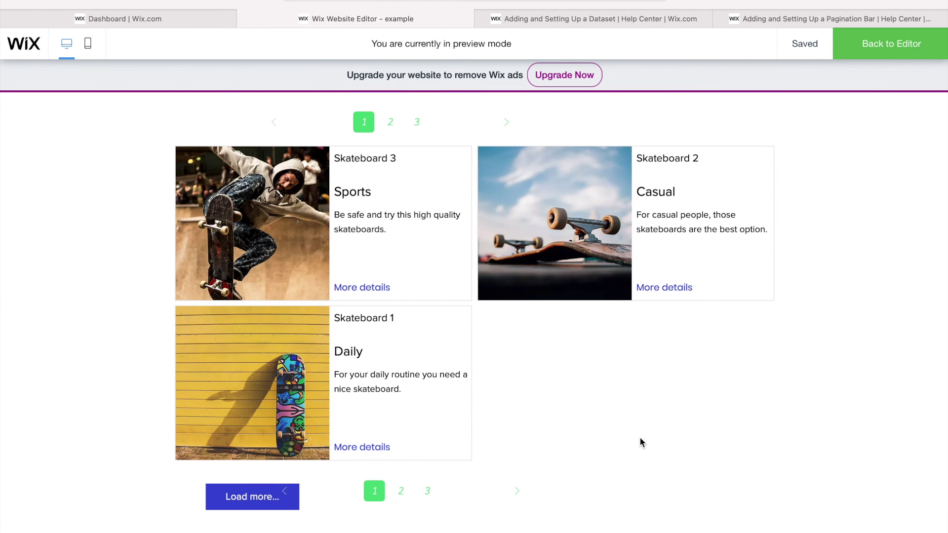
pyautogui.scroll(-2, 630, 444)
pyautogui.scroll(2, 421, 459)
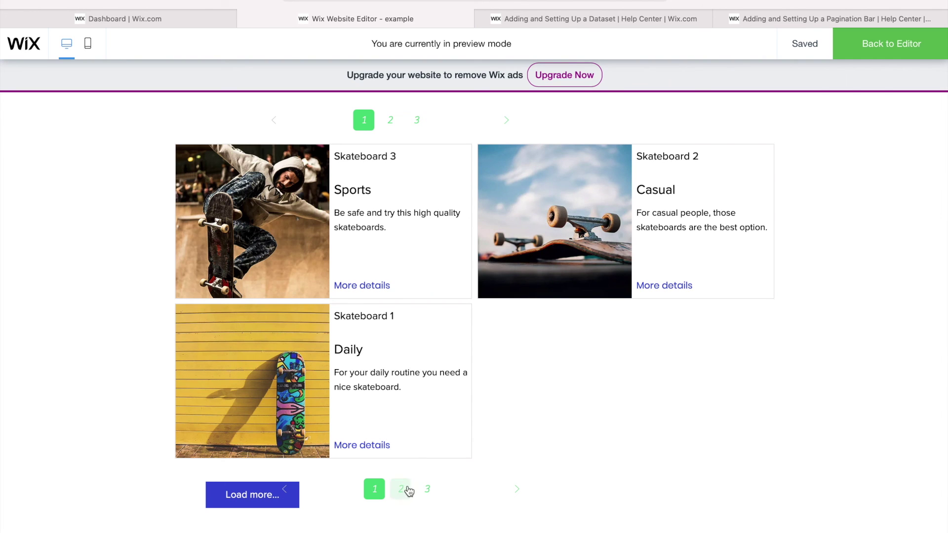
pyautogui.click(401, 489)
pyautogui.click(428, 491)
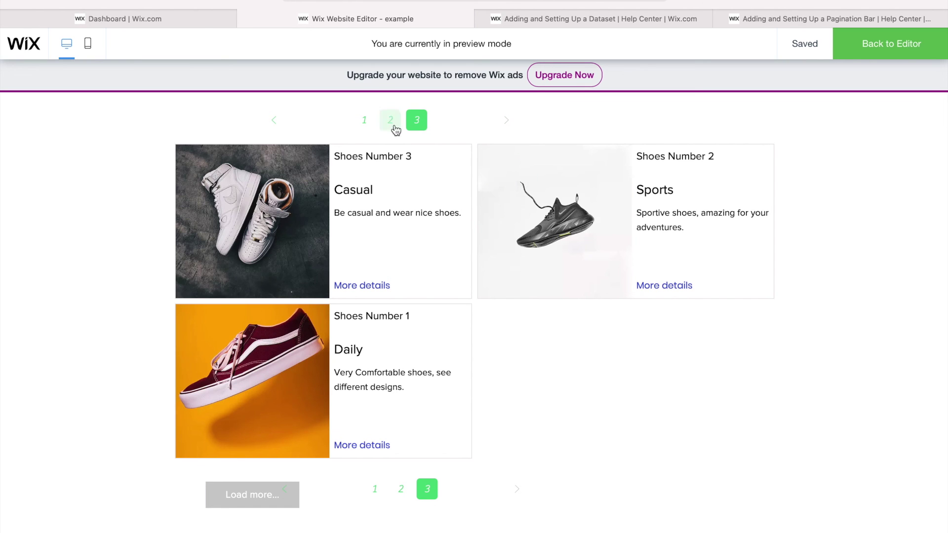
pyautogui.click(391, 122)
pyautogui.click(366, 125)
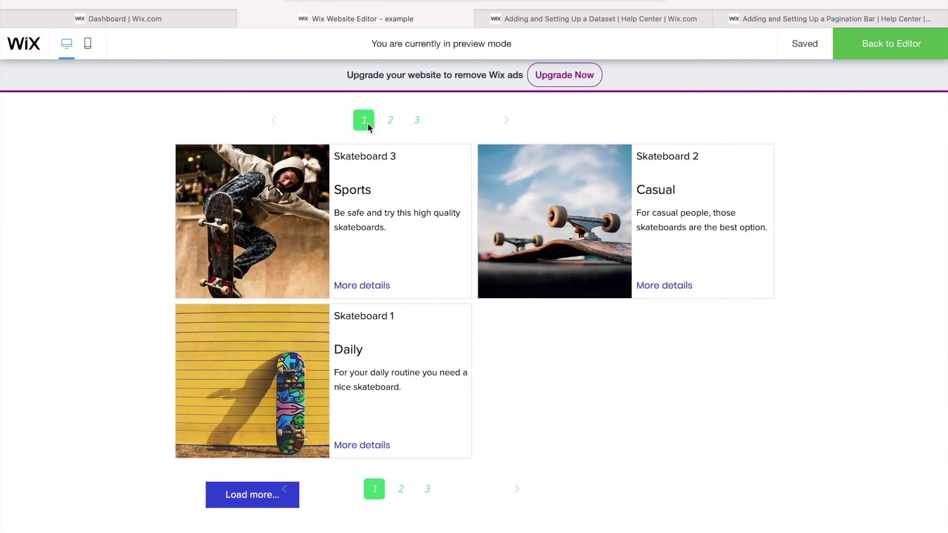